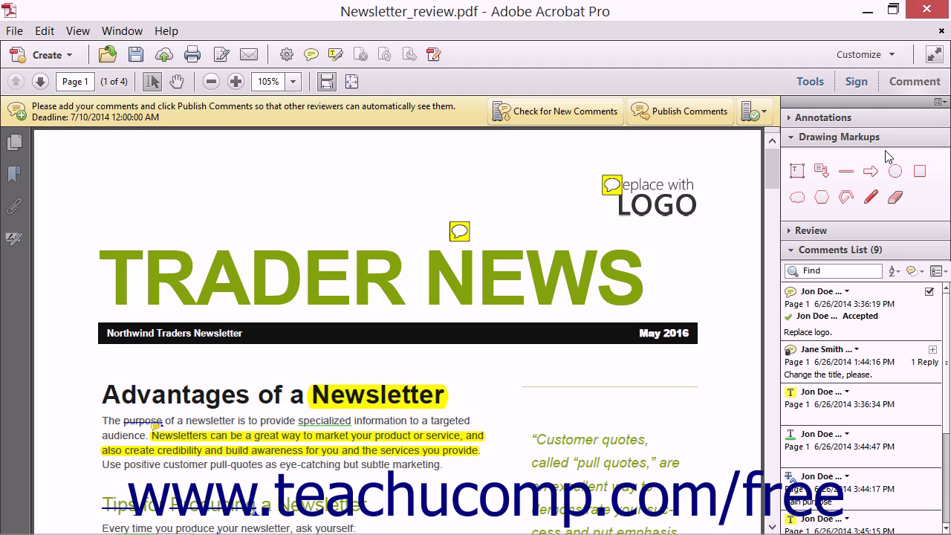
Step: Draw a text box at the page's top-left and type 'text box' in it
left_click(799, 175)
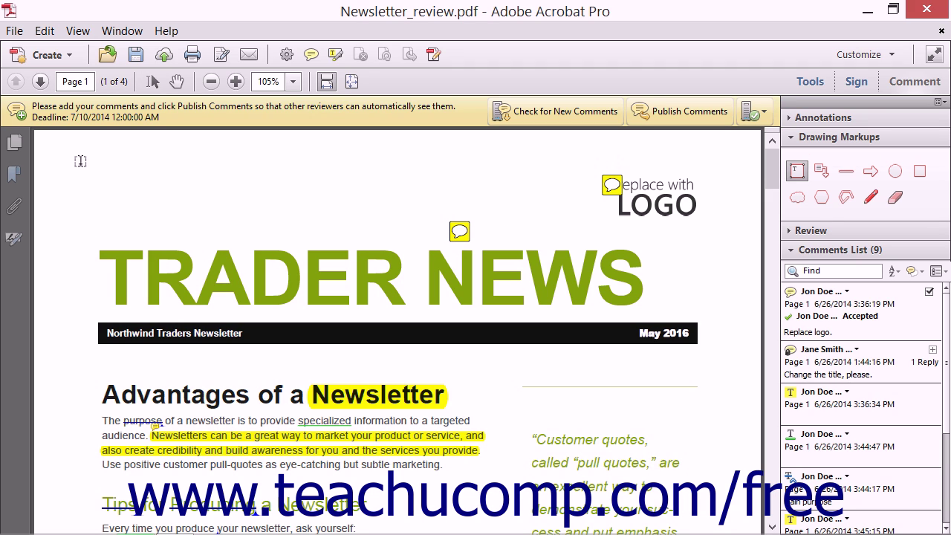
left_click_drag(80, 164, 237, 185)
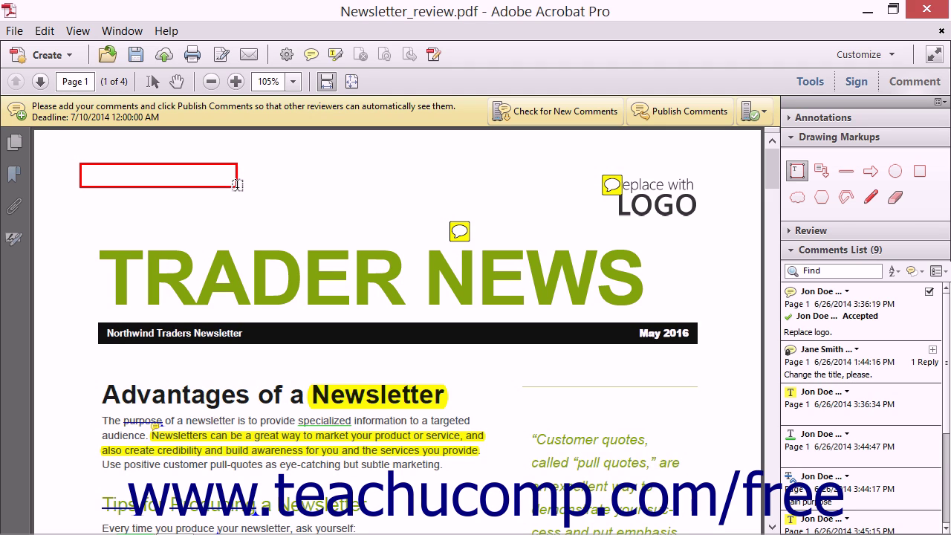
left_click(236, 186)
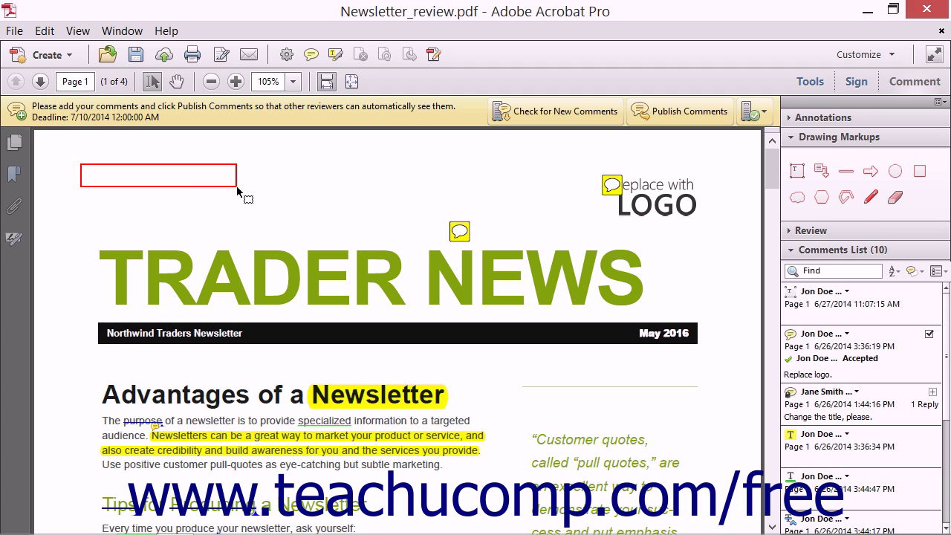
type("text box")
left_click(223, 186)
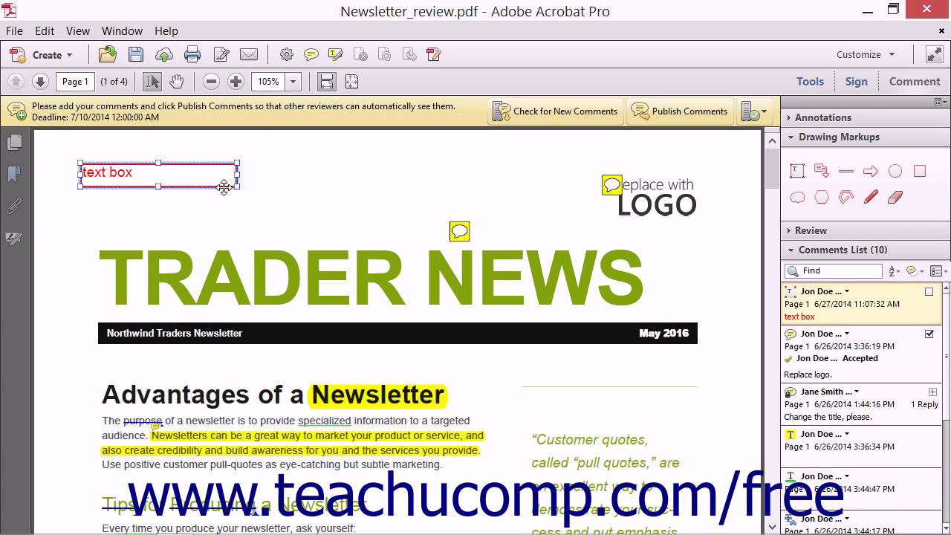
left_click(310, 187)
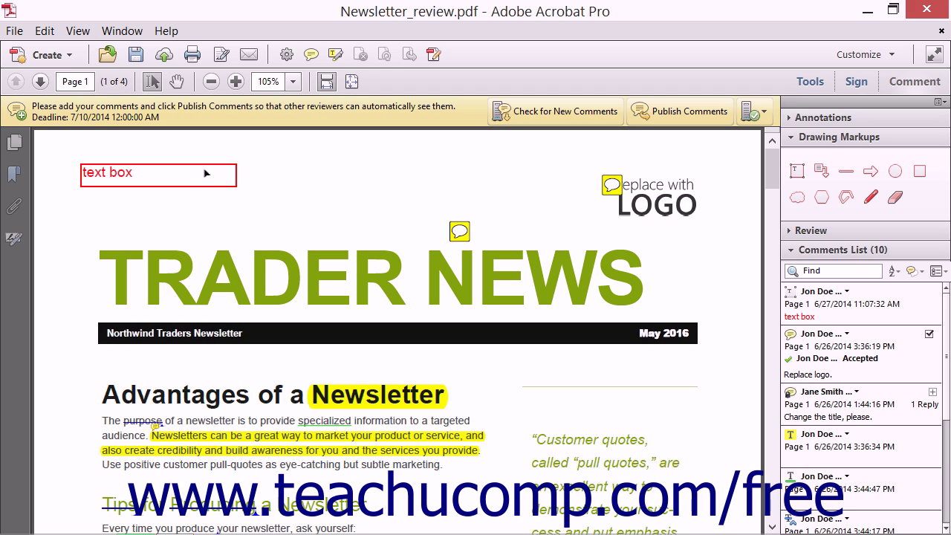
Step: Insert 'This is a' before the wording so the box reads 'This is a text box'
left_click(100, 183)
left_click(100, 183)
type("This is a")
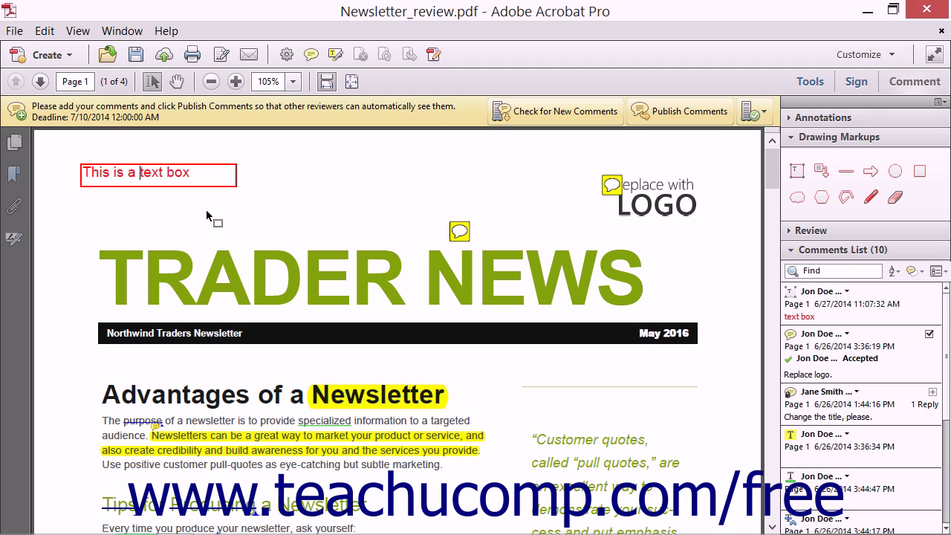
left_click(248, 210)
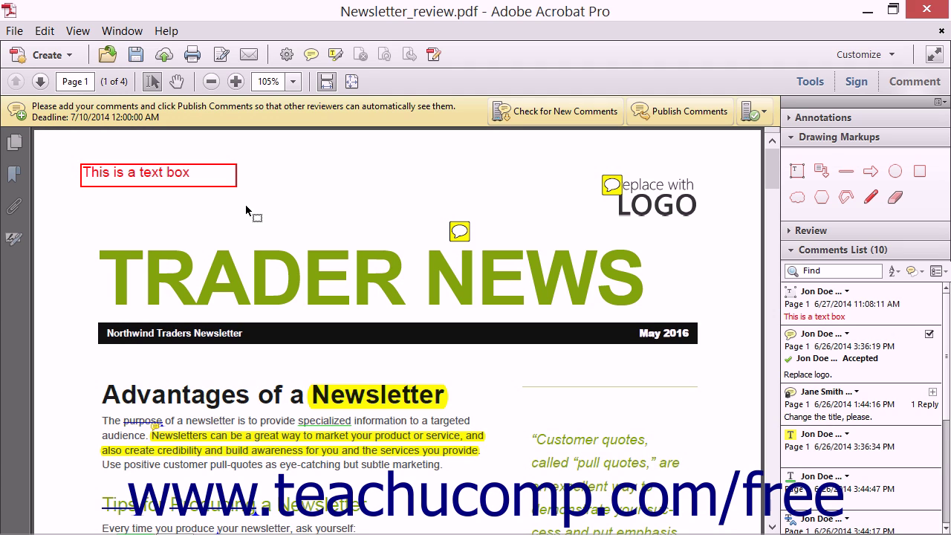
Step: Move the 'This is a text box' comment down-right, resize it narrower and taller, then delete it
left_click(195, 186)
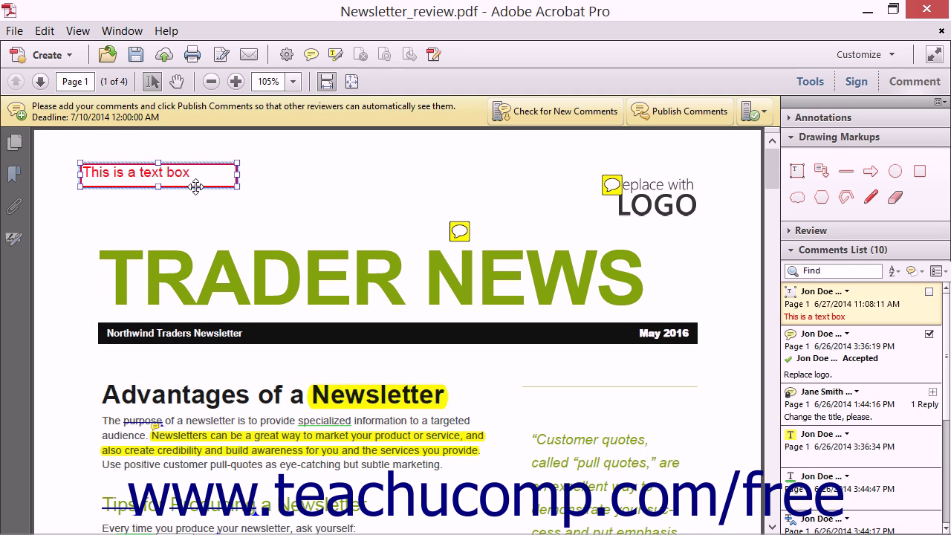
left_click_drag(195, 186, 238, 218)
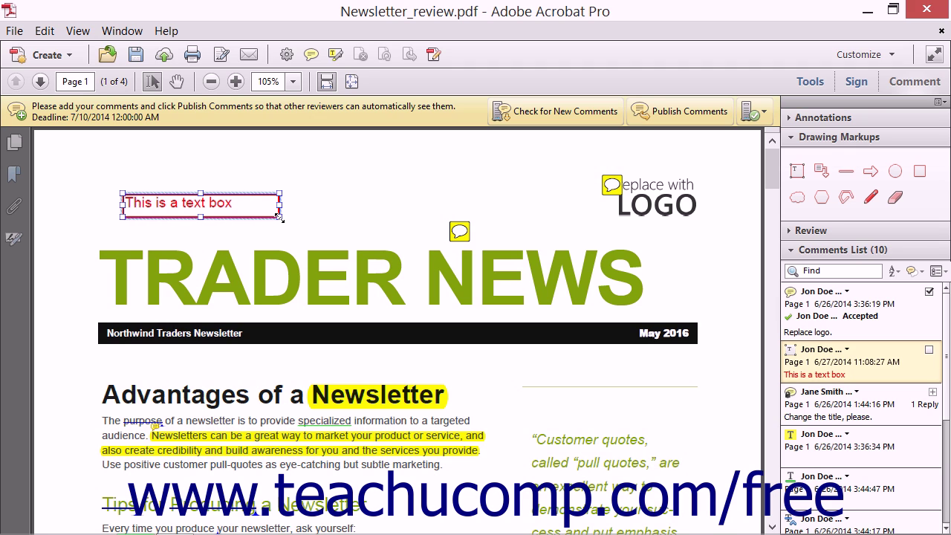
left_click_drag(279, 217, 275, 228)
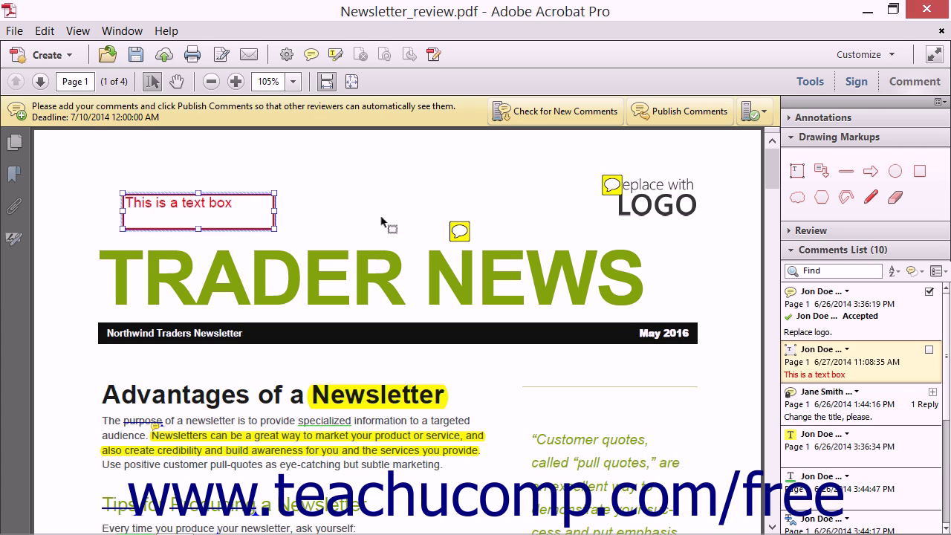
right_click(230, 196)
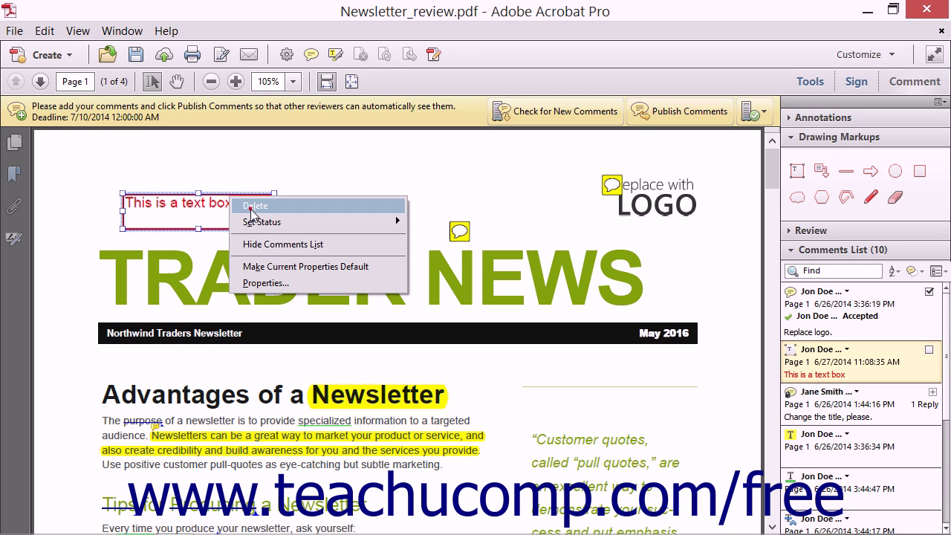
left_click(253, 208)
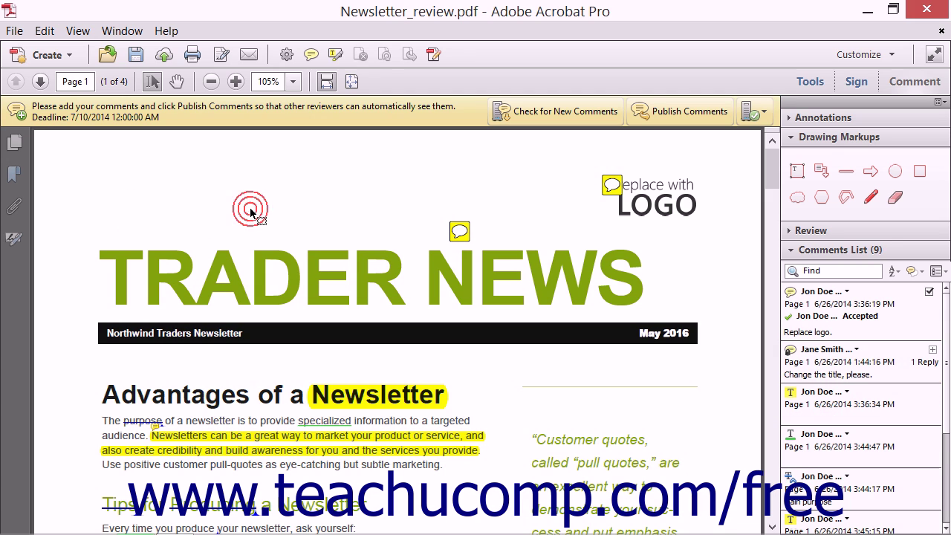
Step: Add a text callout above the title labelled 'Title of Newletter', its arrow pointing at the banner
left_click(821, 171)
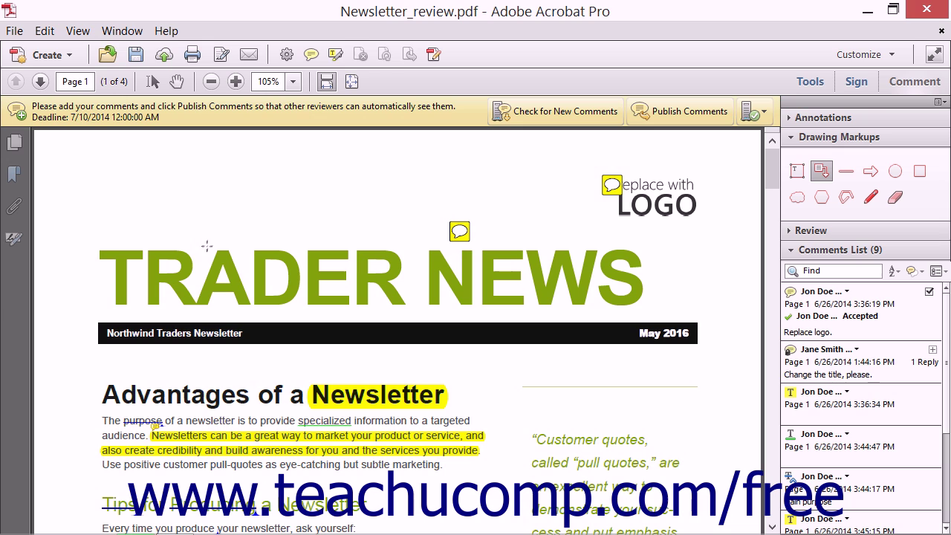
left_click(178, 321)
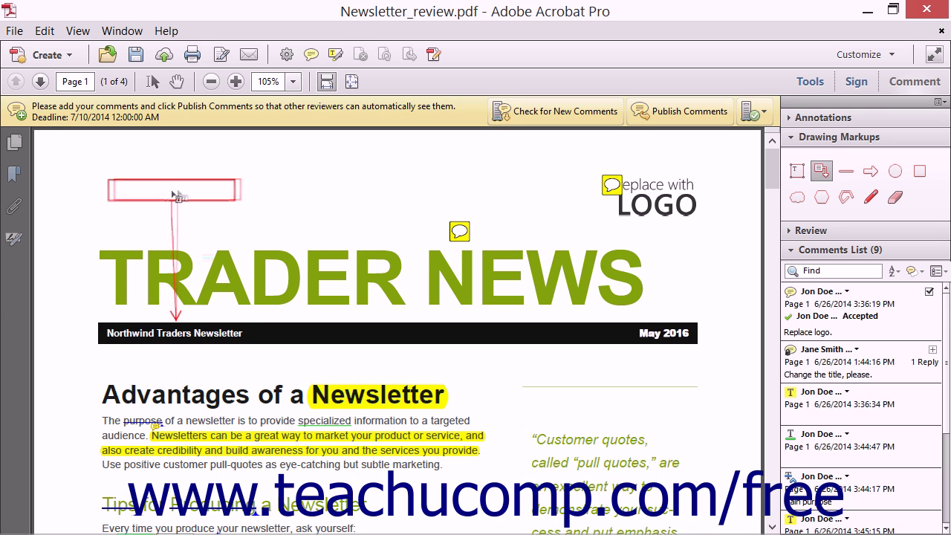
left_click(179, 189)
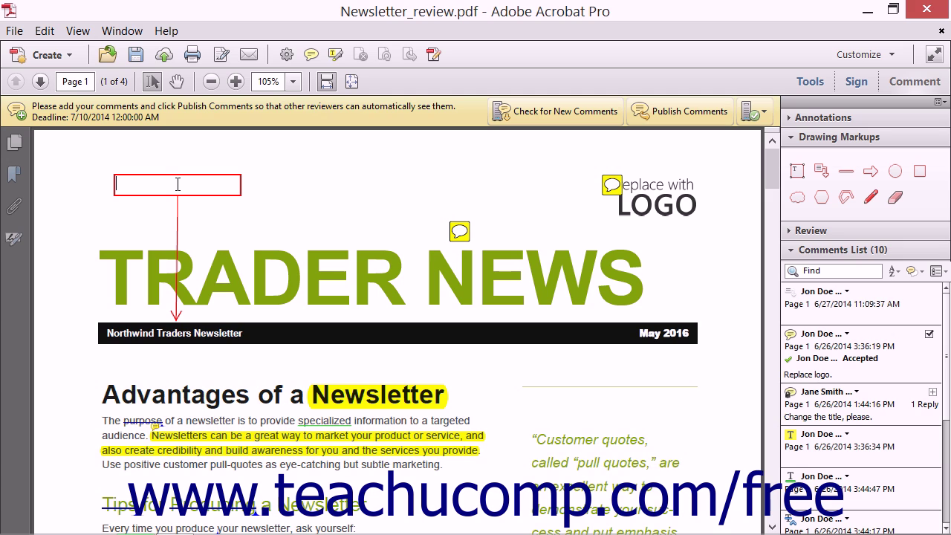
type("e of Newletter")
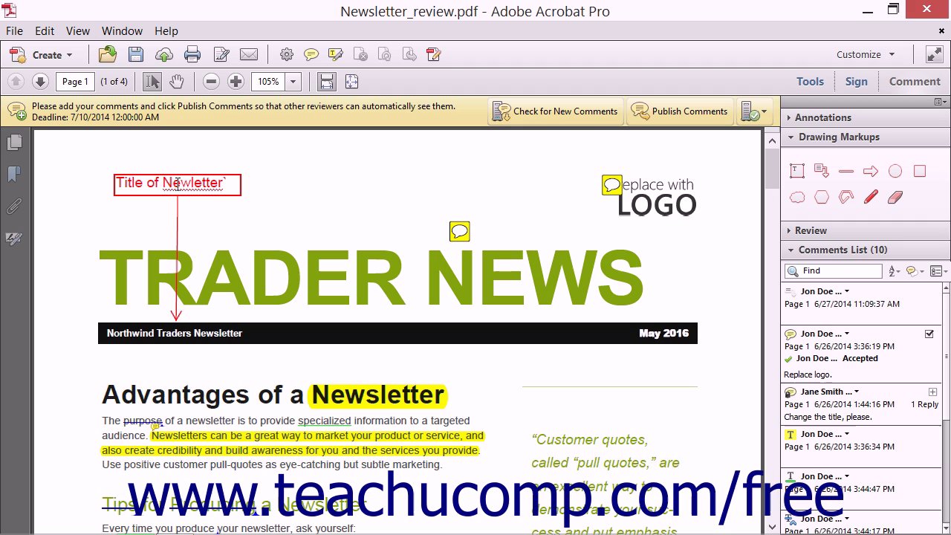
key("BackSpace")
left_click(265, 195)
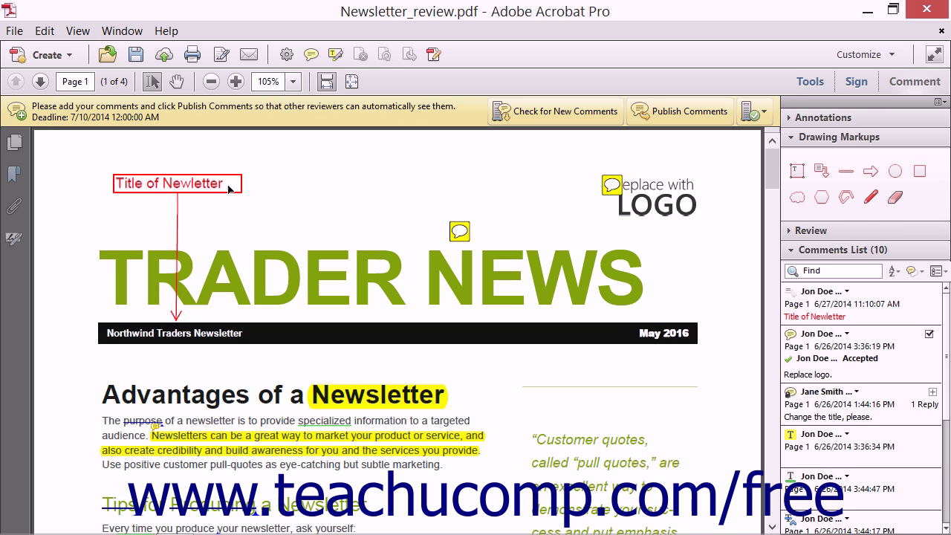
left_click(229, 188)
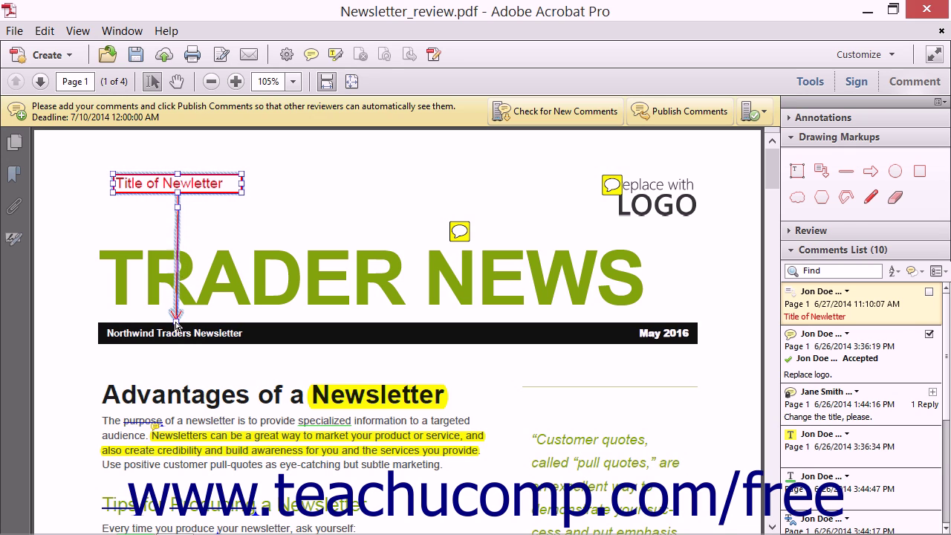
Step: Shorten the callout arrow, correct the label to 'Title of Newsletter', then delete the callout
left_click_drag(176, 316, 177, 239)
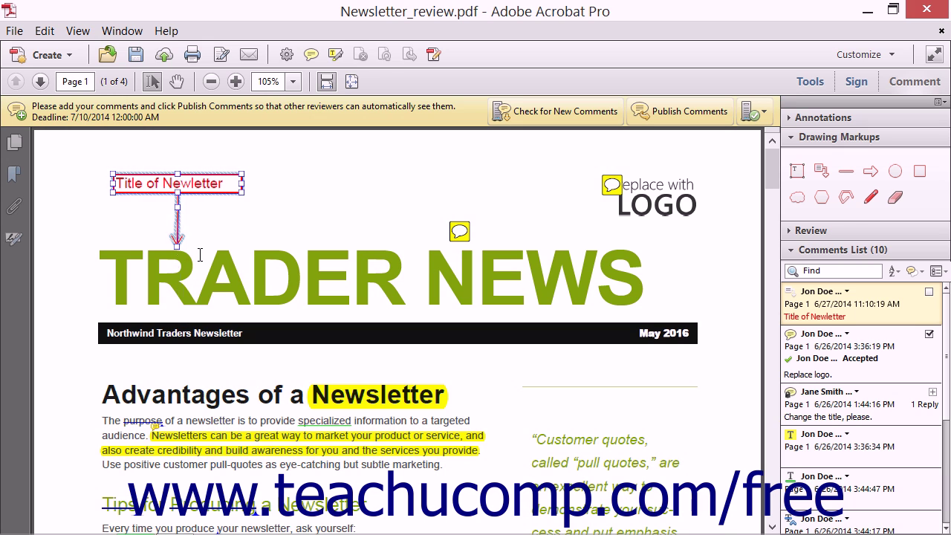
left_click(192, 186)
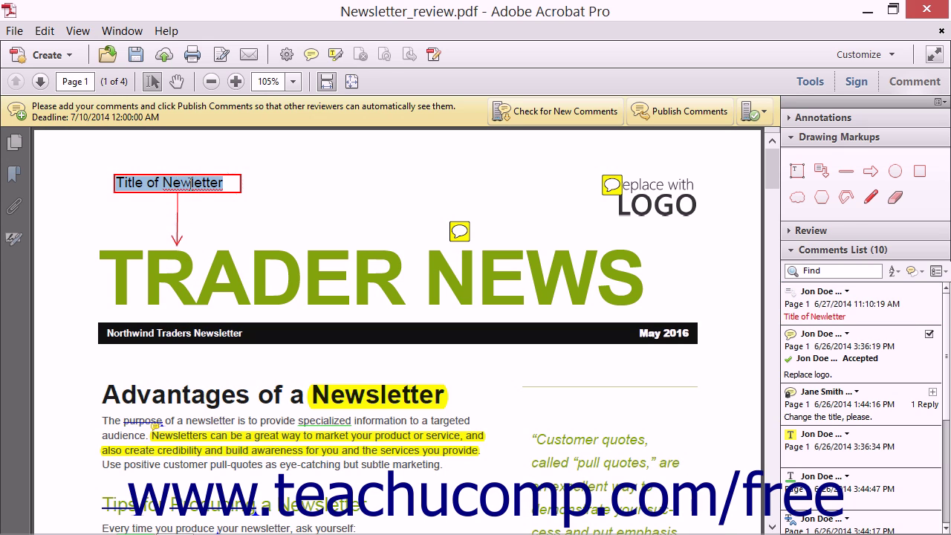
type("s")
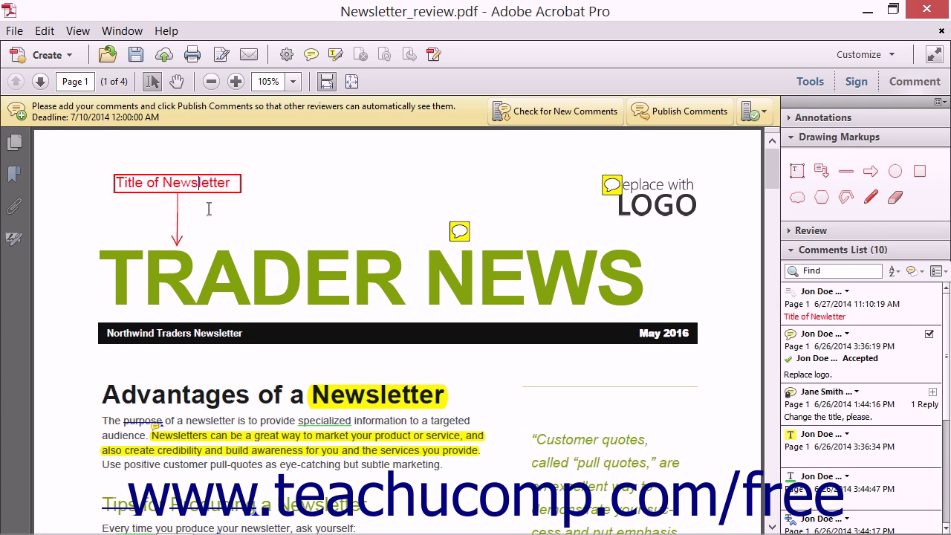
left_click(272, 192)
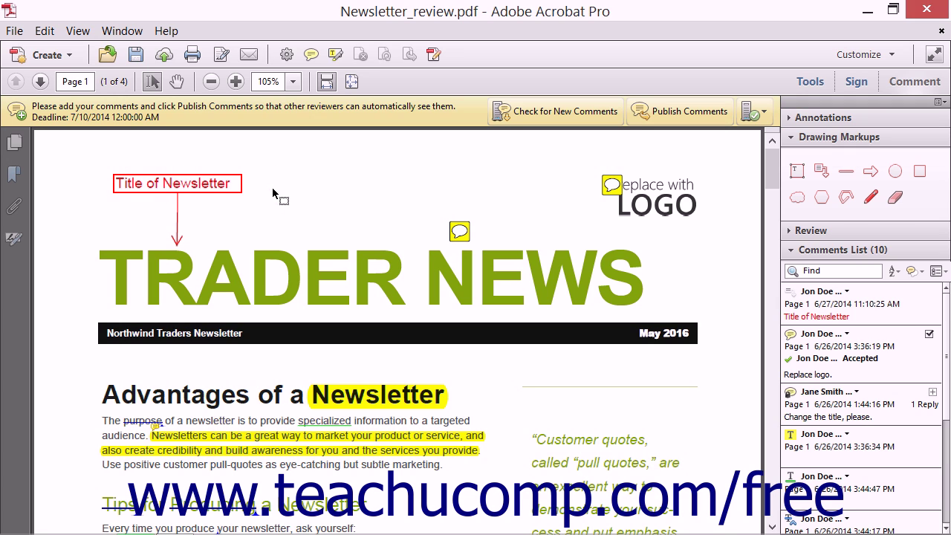
right_click(226, 192)
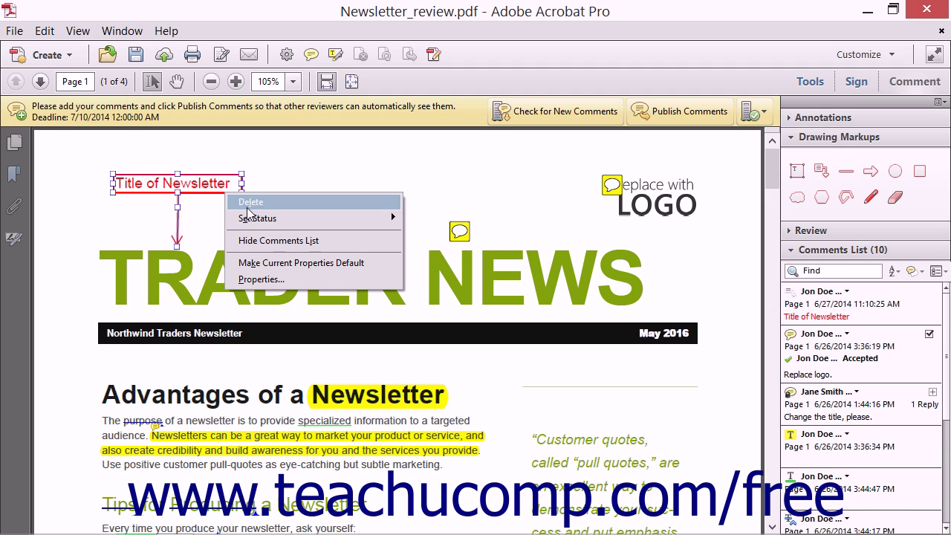
left_click(251, 202)
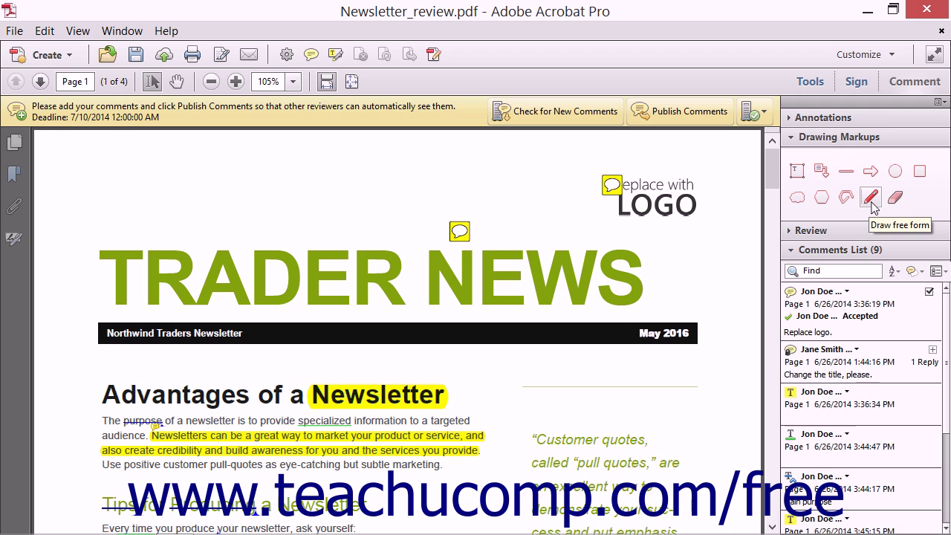
Step: Draw a red Pencil squiggle above TRADER NEWS, then erase its left end with the Pencil Eraser
left_click(872, 203)
left_click_drag(279, 161, 538, 192)
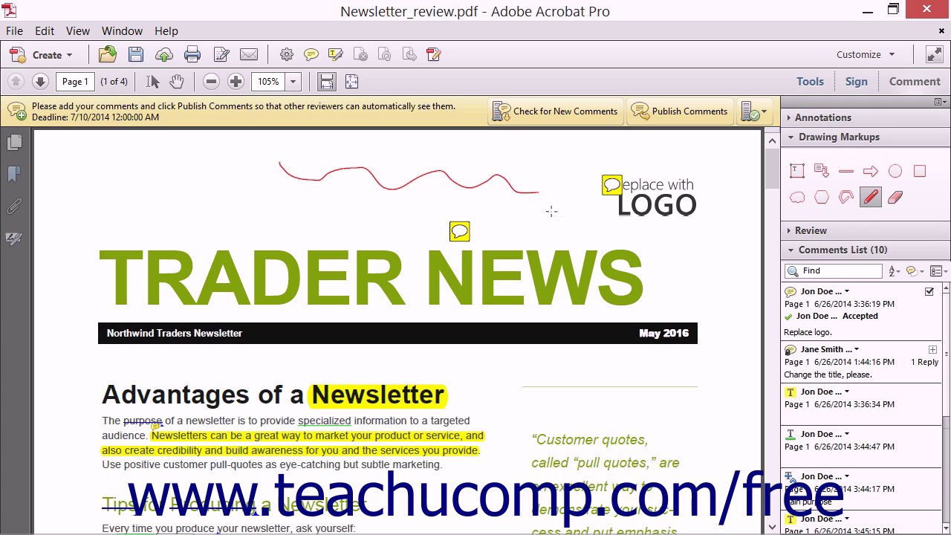
left_click(895, 196)
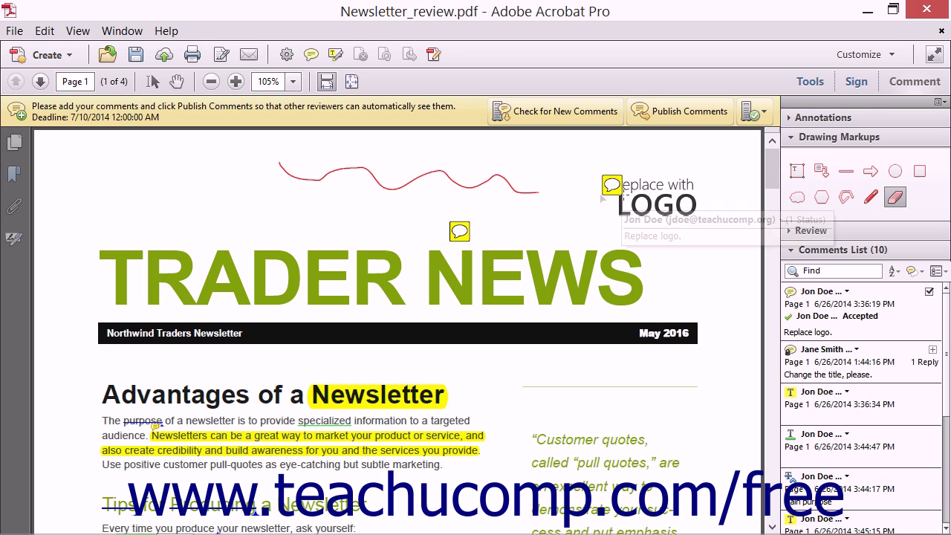
left_click_drag(276, 163, 324, 183)
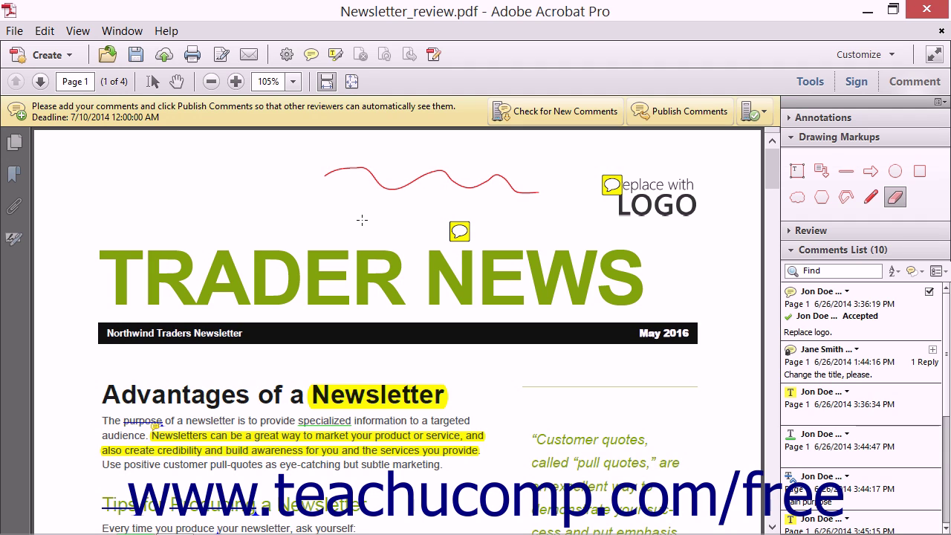
Step: Draw a horizontal arrow line at the page's top-left and flip it with Flip Line
left_click(871, 172)
left_click_drag(122, 193, 221, 193)
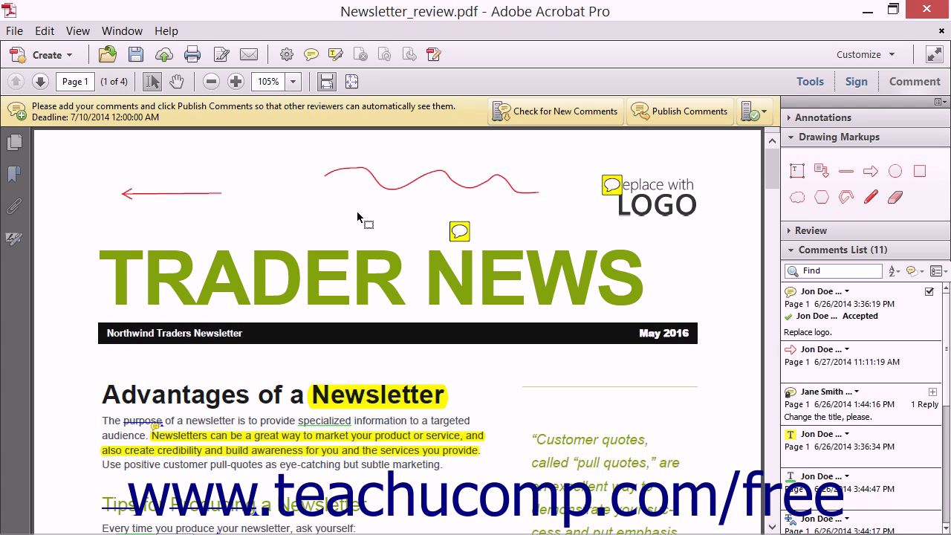
right_click(214, 194)
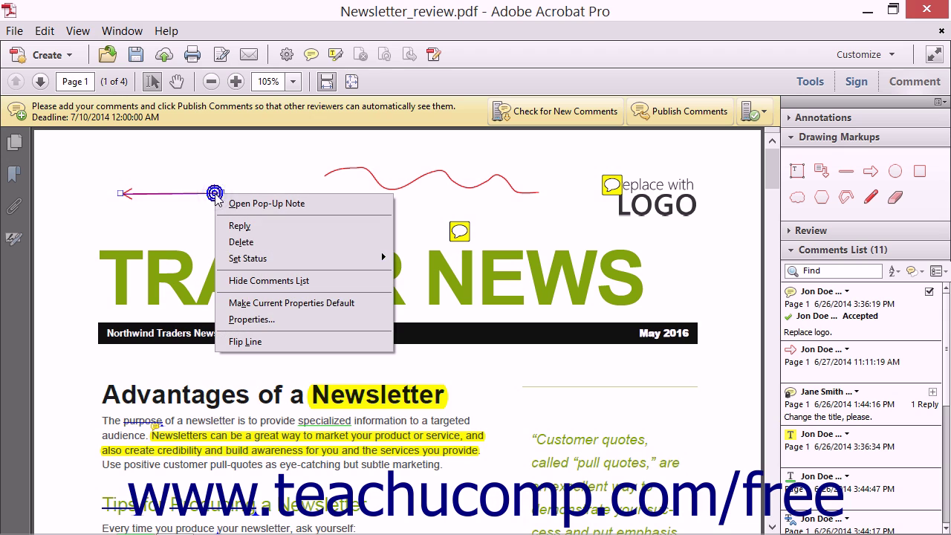
left_click(252, 342)
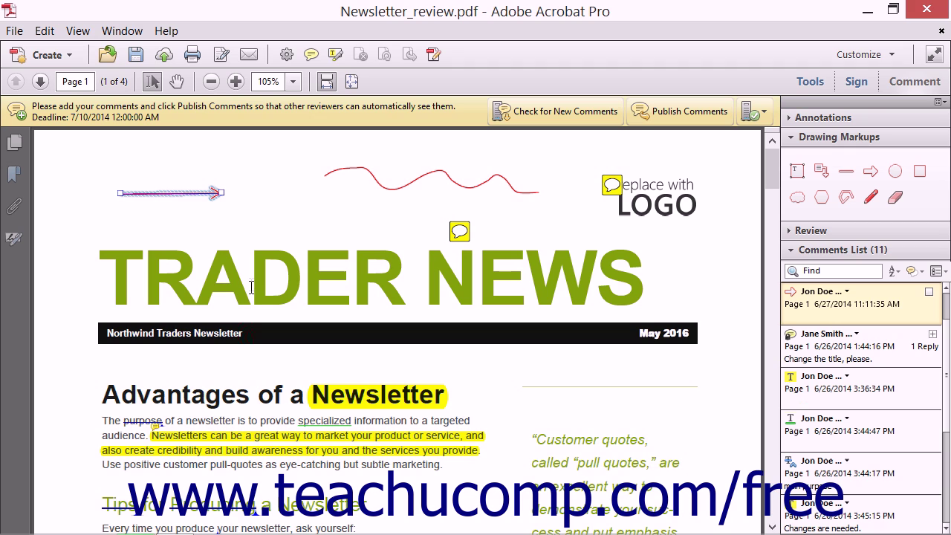
left_click(256, 227)
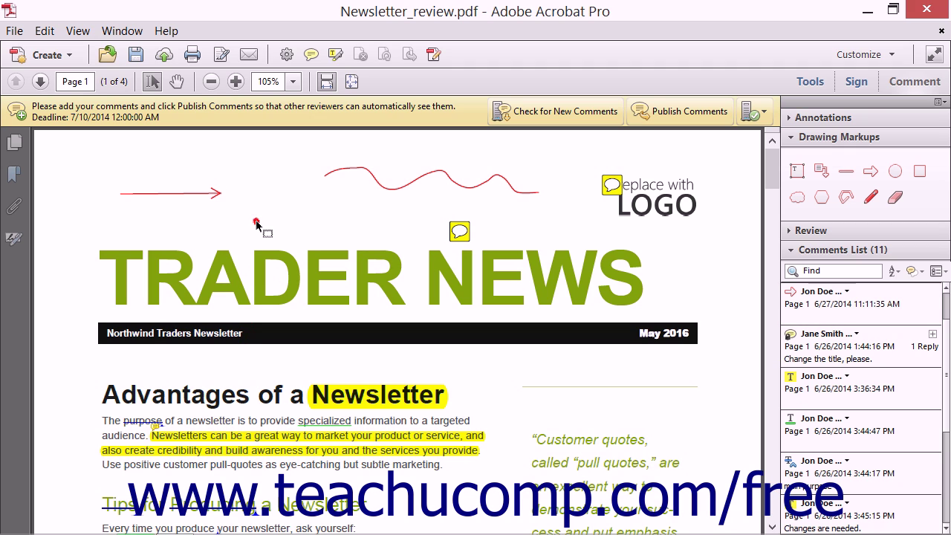
right_click(202, 195)
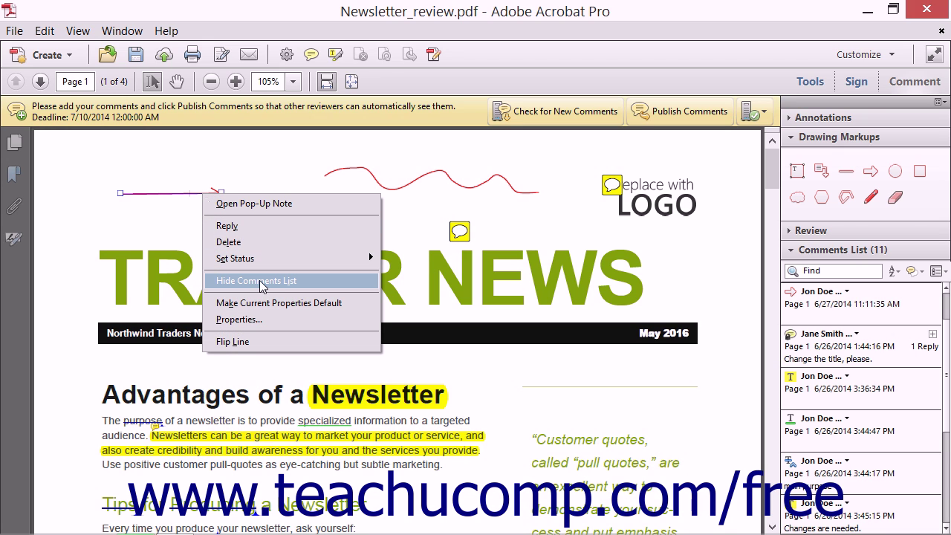
left_click(268, 320)
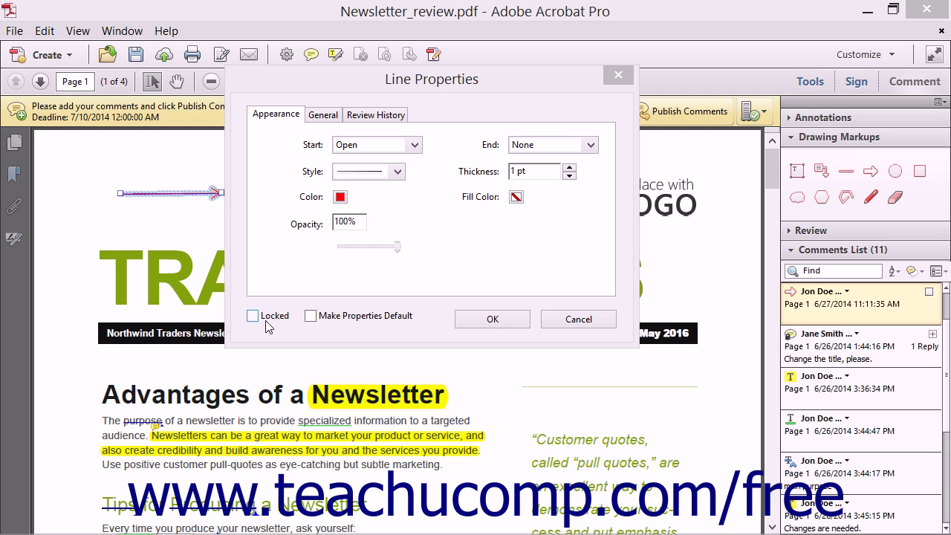
left_click(283, 119)
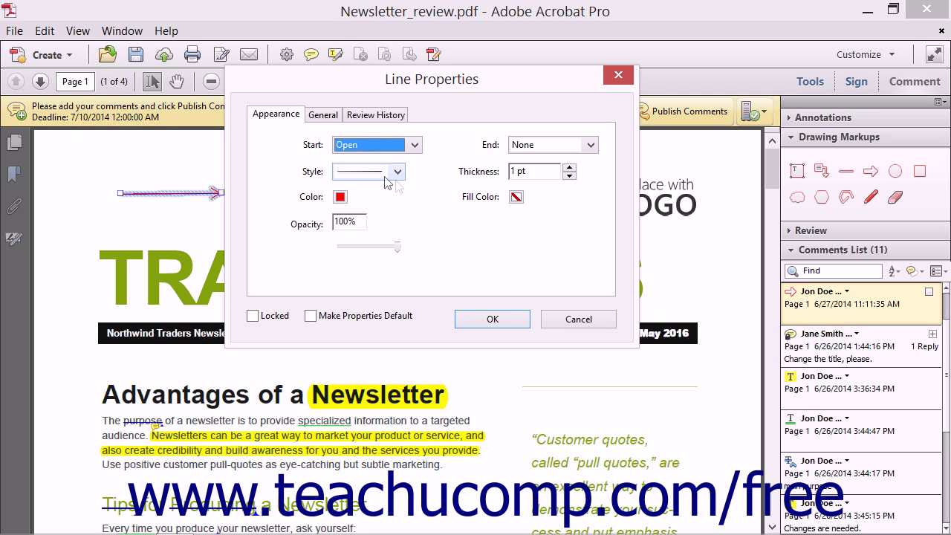
left_click(492, 318)
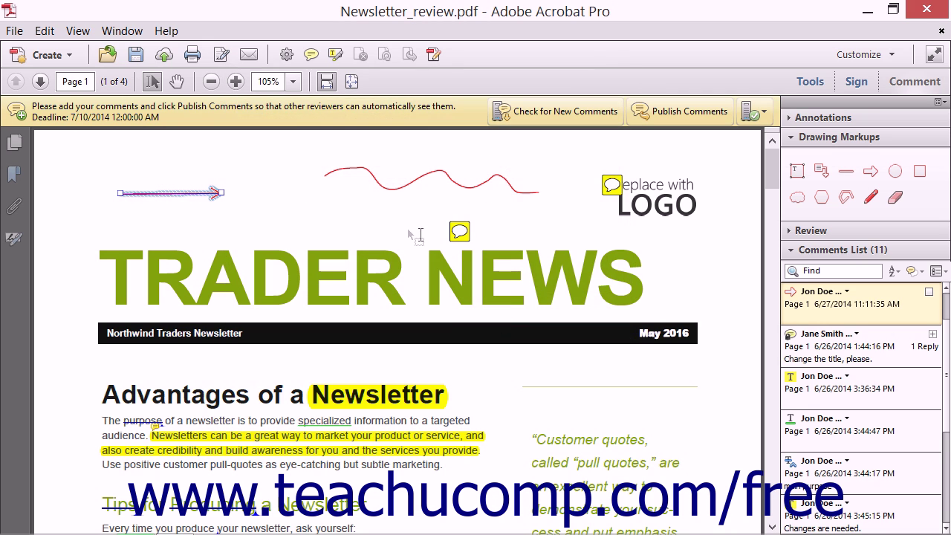
Step: Open the arrow line's pop-up note and place the cursor in its empty text box
right_click(194, 194)
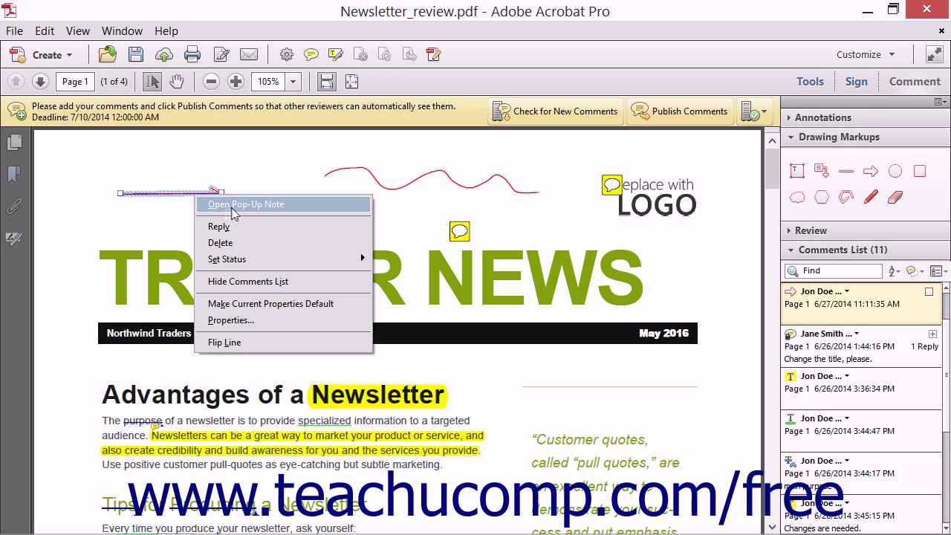
left_click(233, 213)
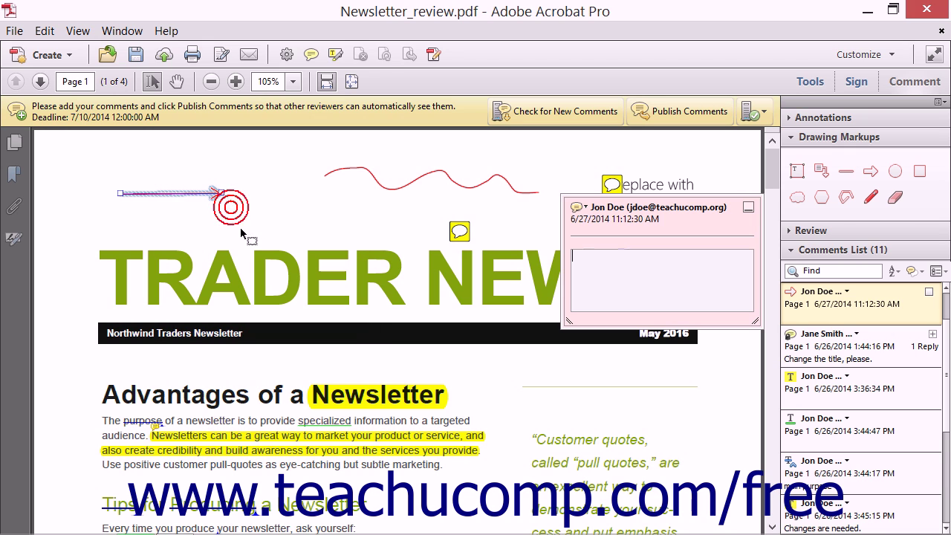
left_click(605, 268)
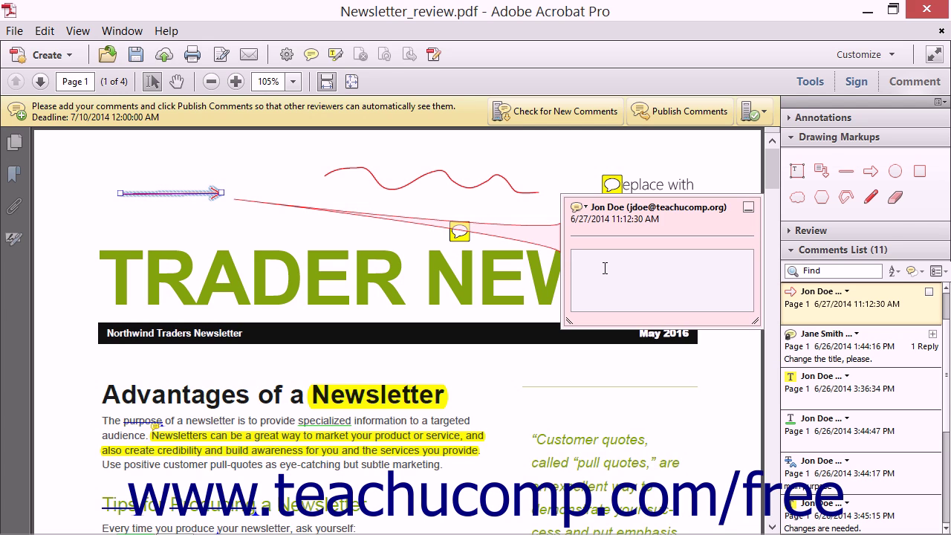